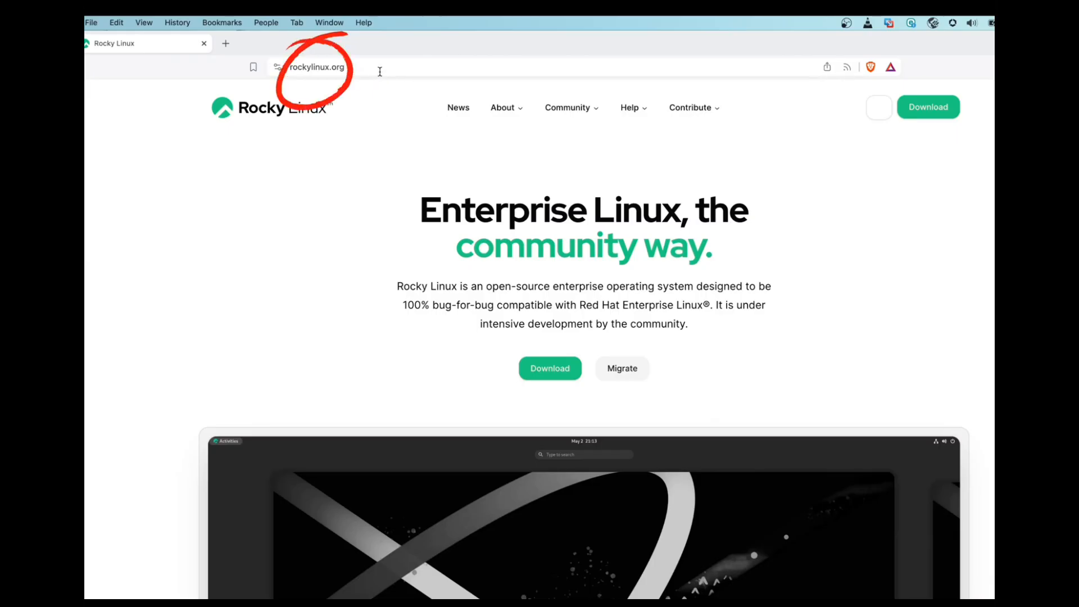
# Download the Rocky Linux 9.4 Minimal ISO for ARM (aarch64) and save it in Downloads
pyautogui.click(550, 369)
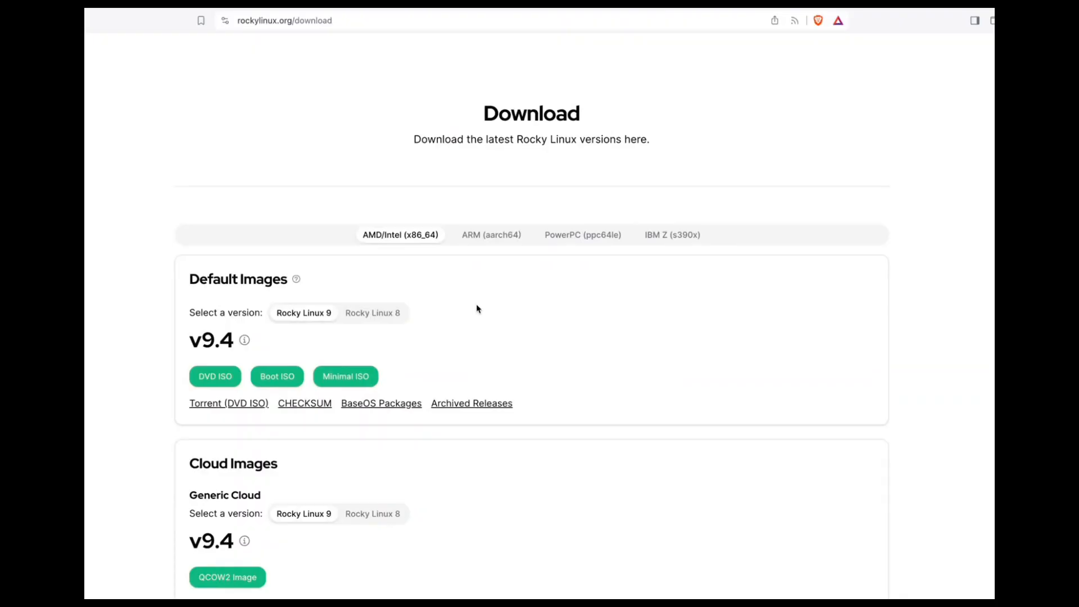
pyautogui.scroll(-1, 476, 308)
pyautogui.click(499, 227)
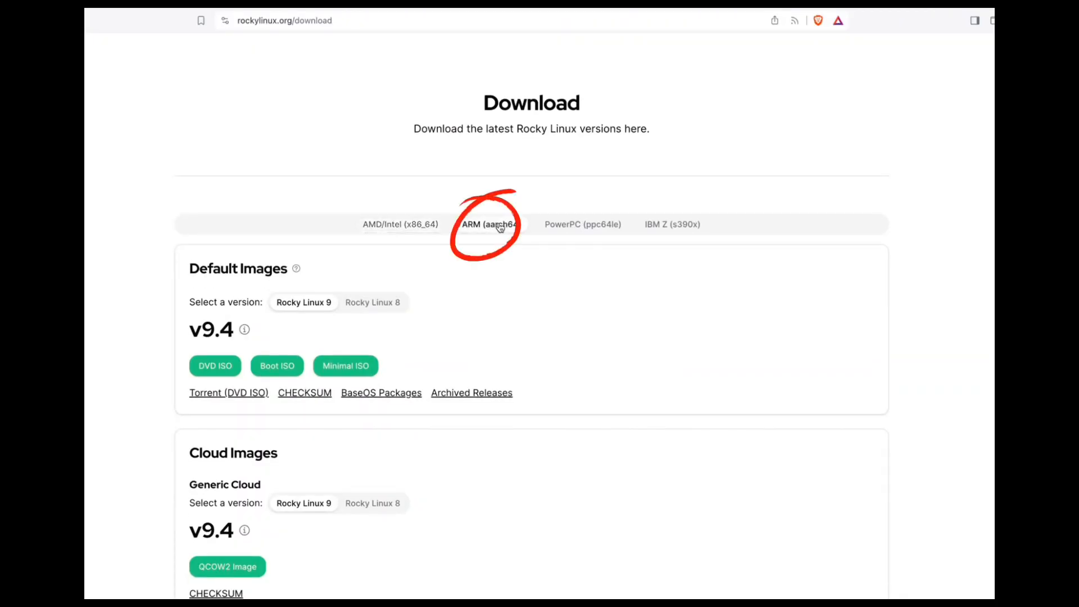
pyautogui.scroll(-2, 453, 294)
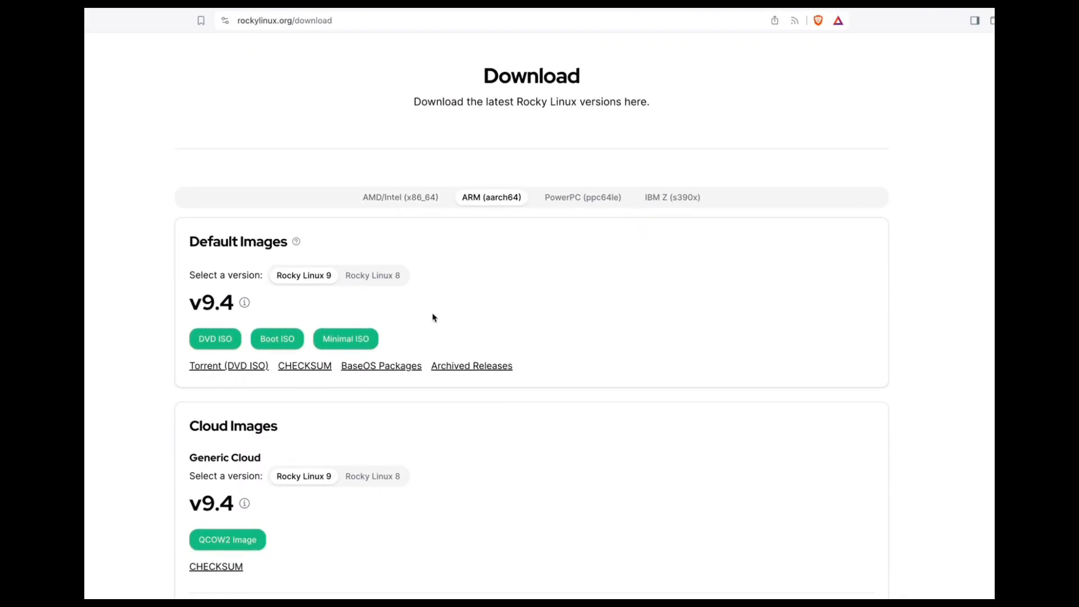
pyautogui.click(339, 343)
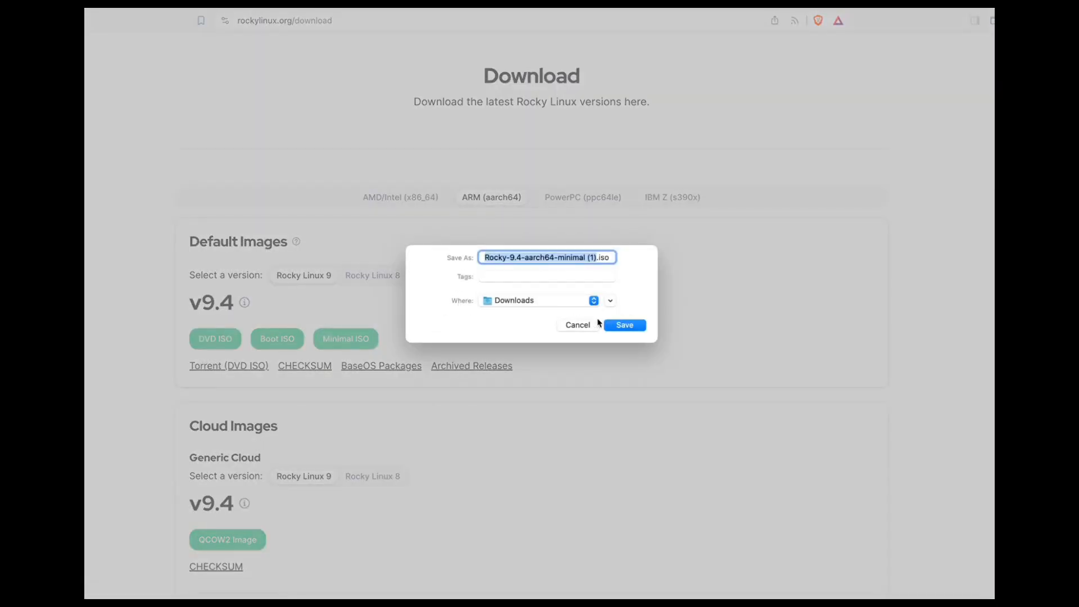
pyautogui.click(625, 326)
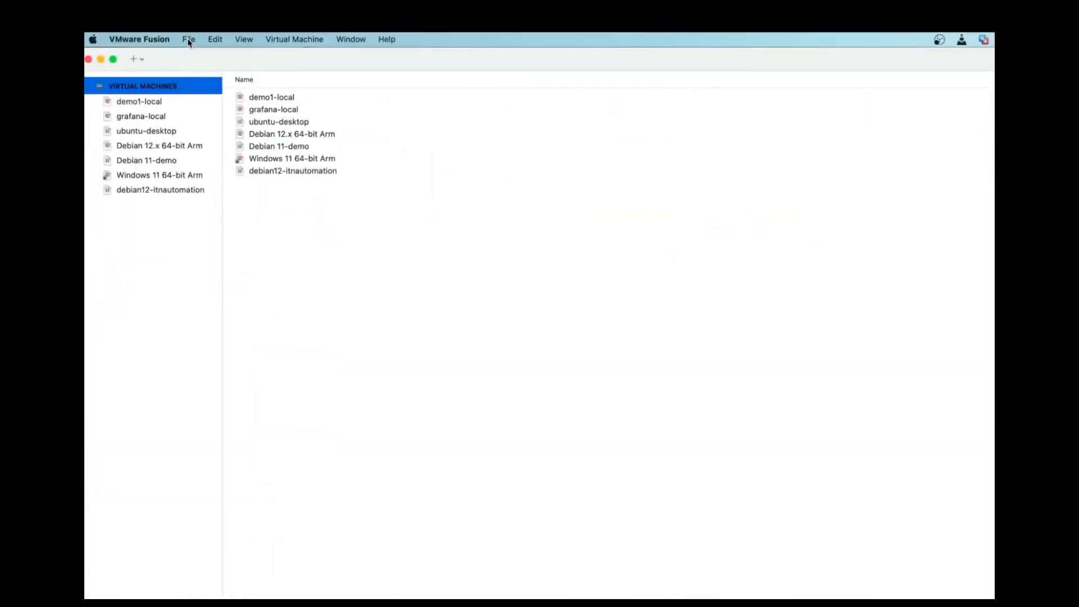
# In VMware Fusion, create a virtual machine from Rocky-9.4-aarch64-minimal.iso with default settings and save it as Rocky Linux 64-bit Arm
pyautogui.click(189, 39)
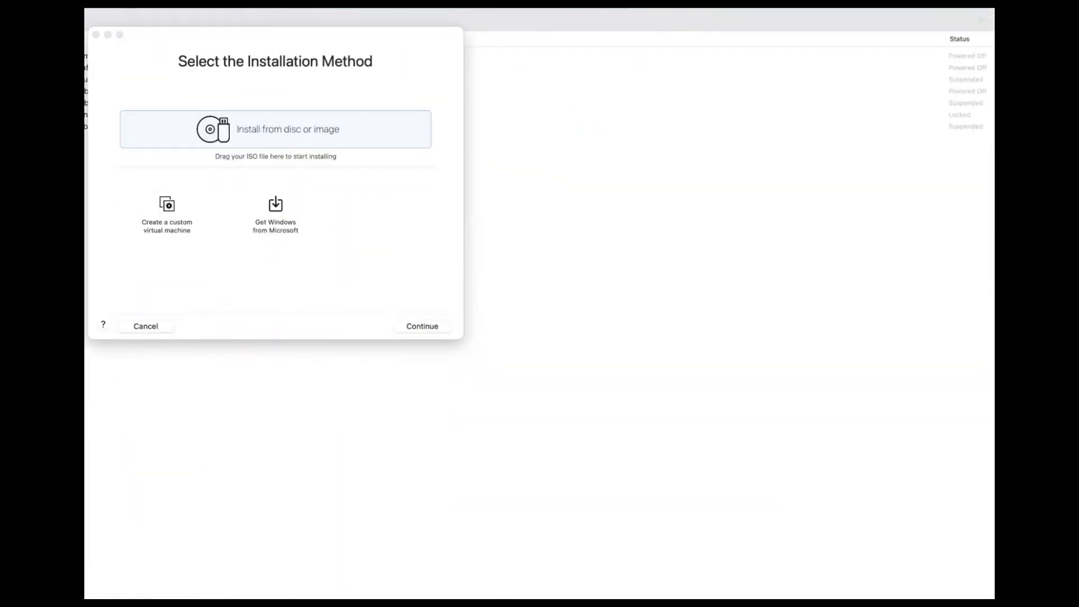
pyautogui.moveTo(87, 236); pyautogui.dragTo(224, 190)
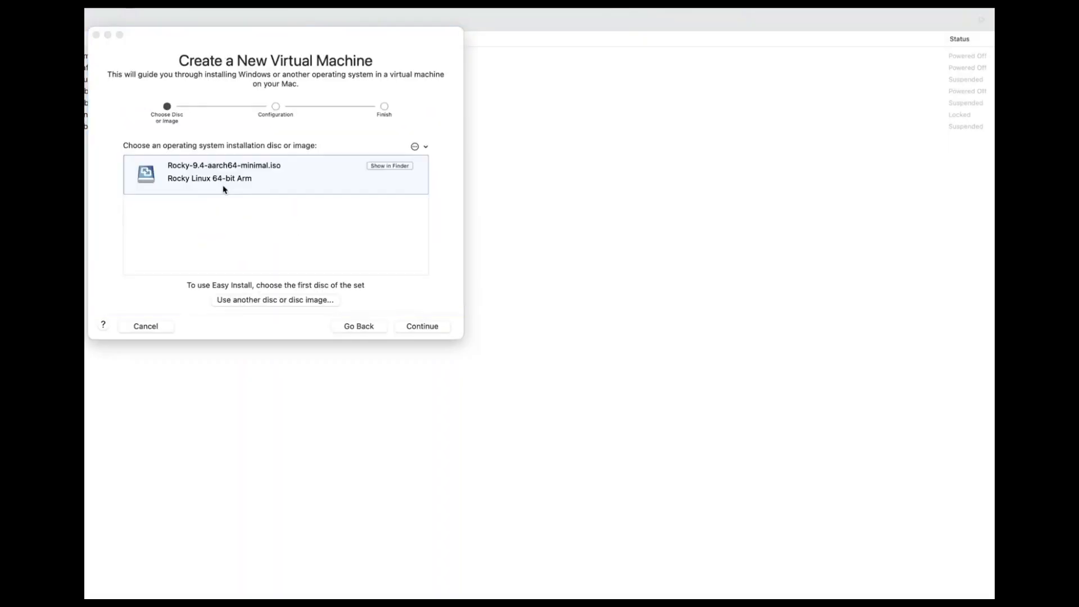
pyautogui.click(420, 326)
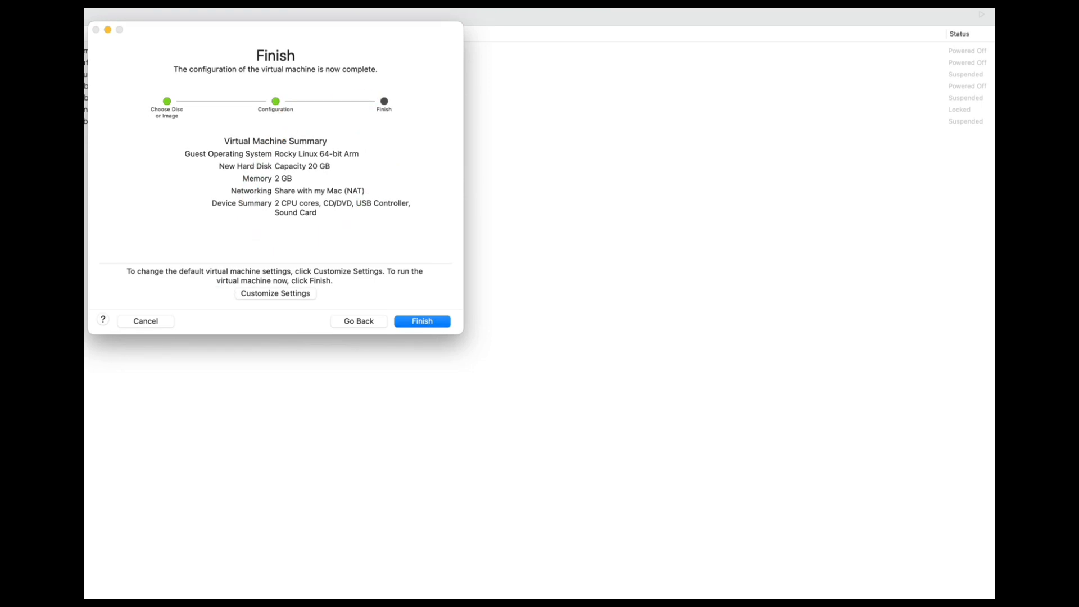
pyautogui.click(422, 321)
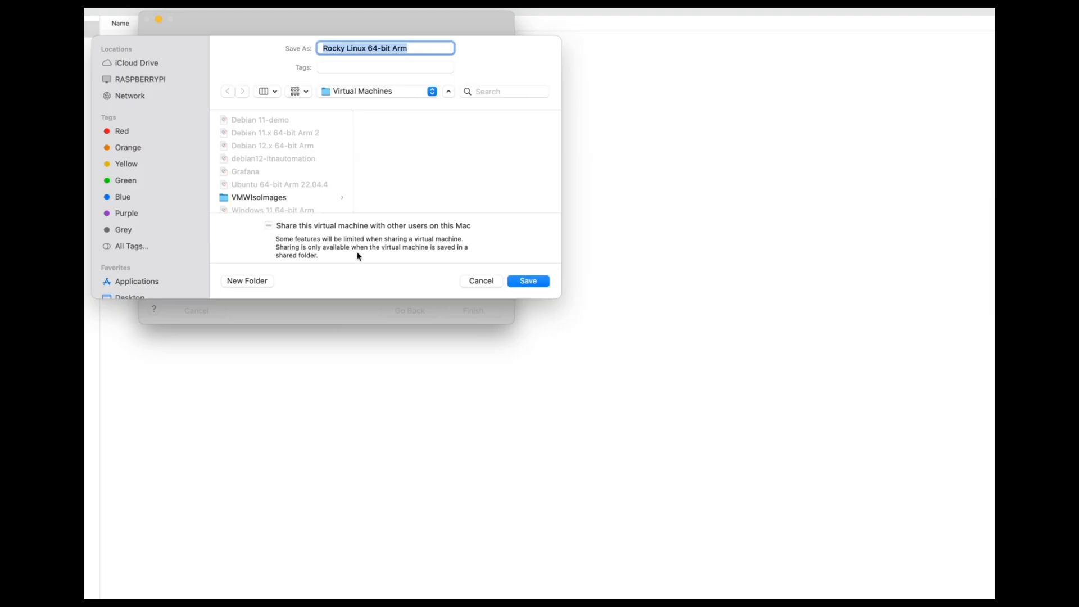
pyautogui.click(529, 281)
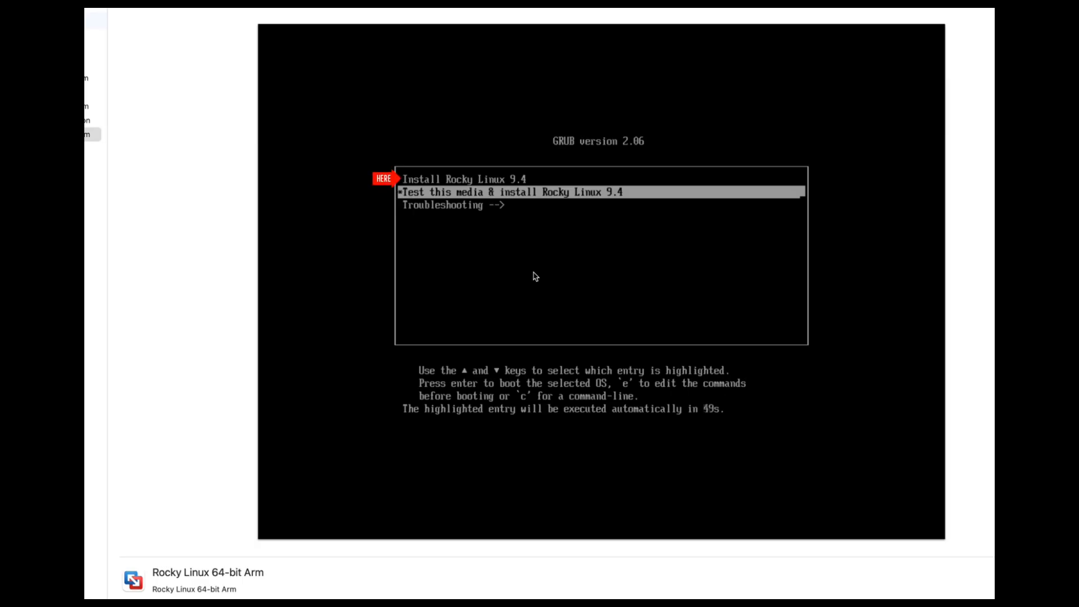
# Start Install Rocky Linux 9.4 with English (United Kingdom) as the installation language and open the software selection
pyautogui.press('Up')
pyautogui.press('Return')
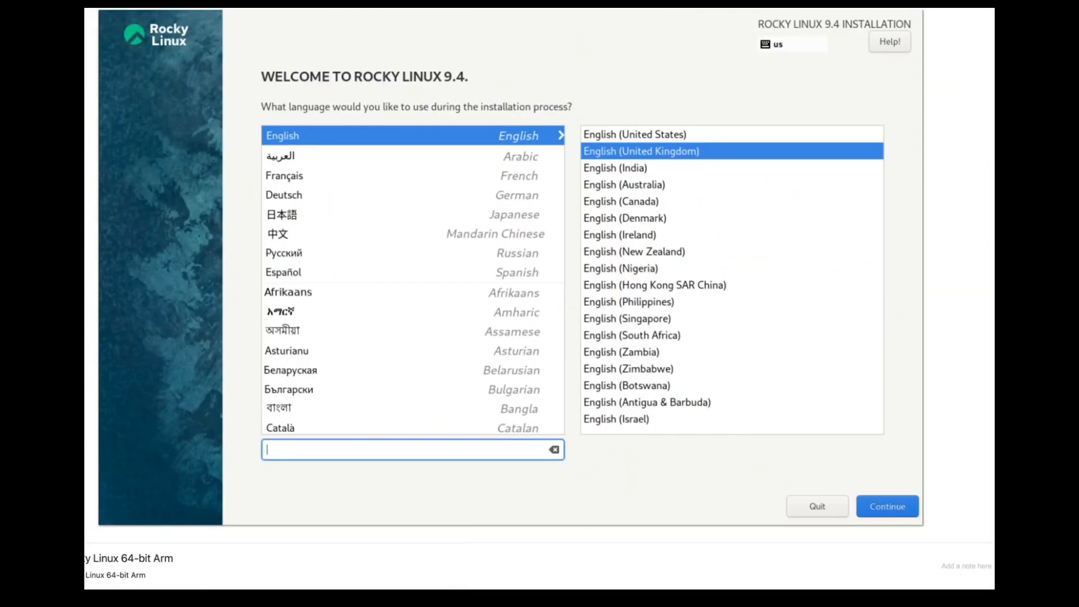
pyautogui.click(887, 505)
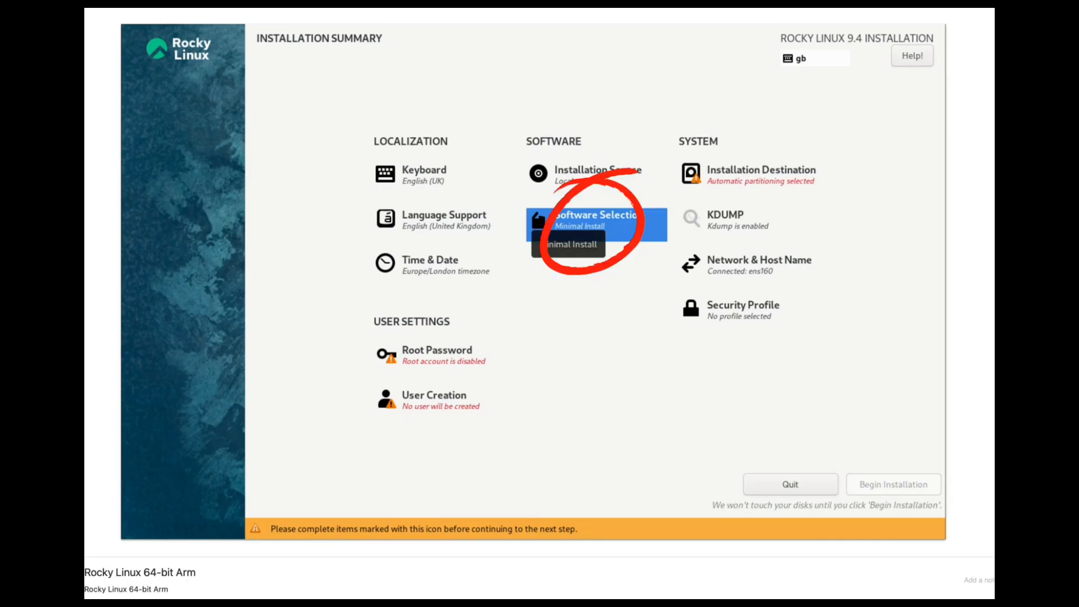
pyautogui.click(568, 228)
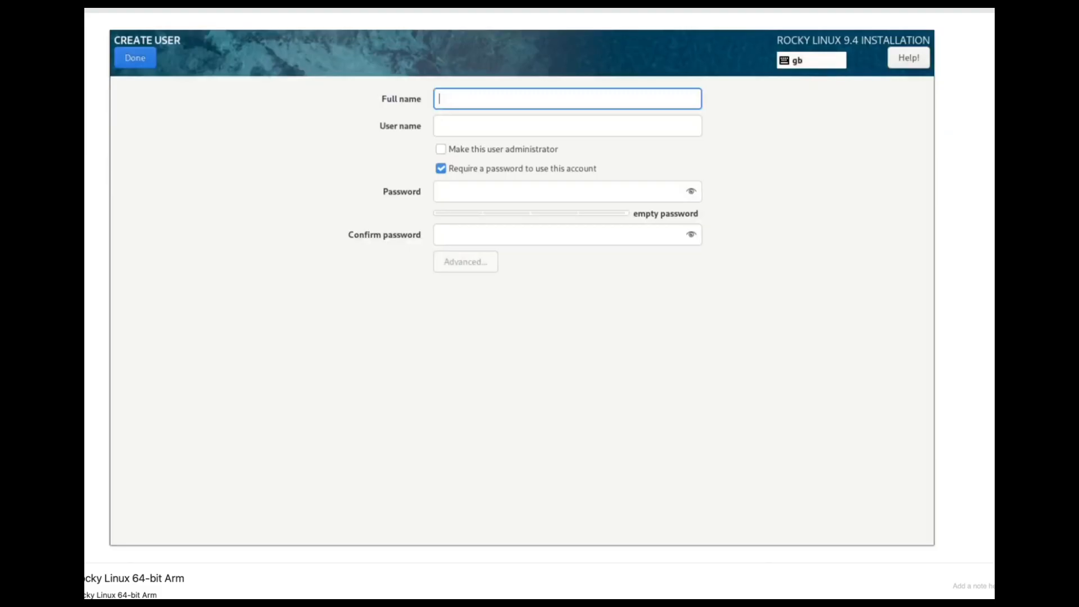
# Create the user account rocky, enter and confirm its password, and accept the weak password
pyautogui.write('rocky')
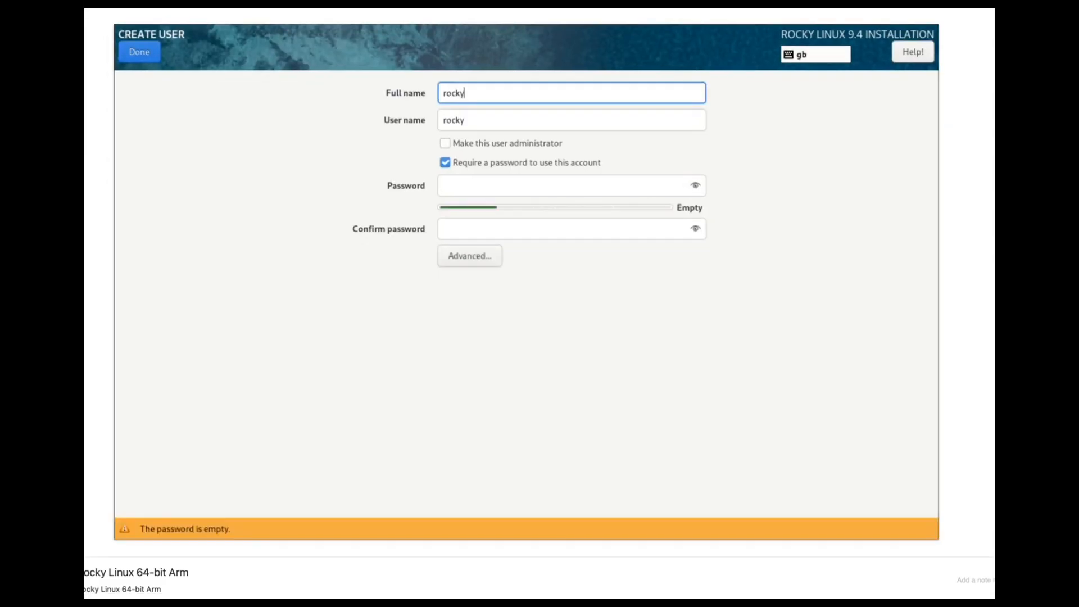
pyautogui.click(563, 186)
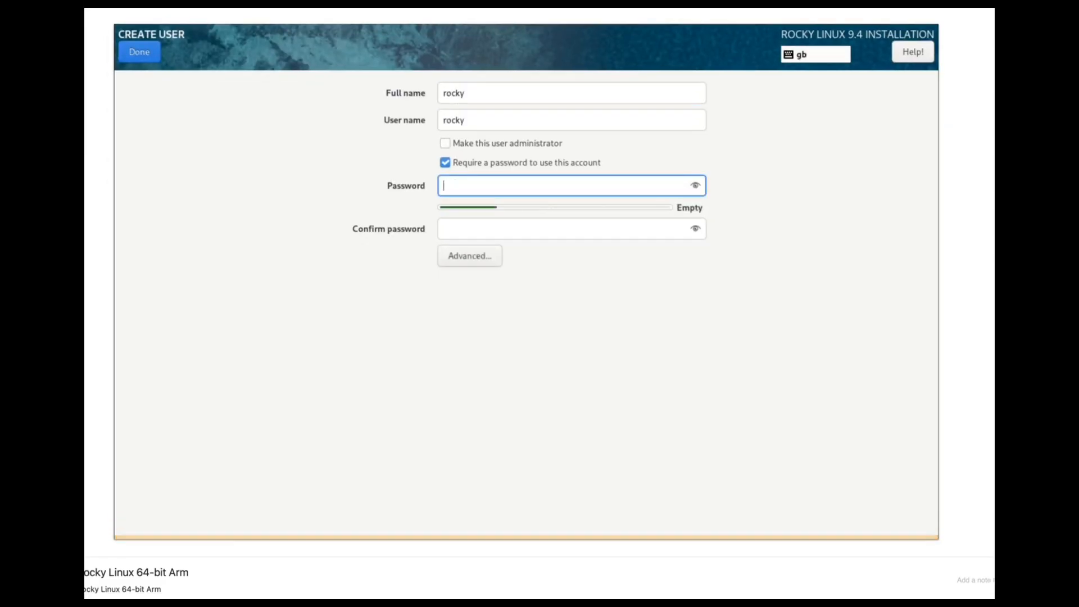
pyautogui.write('••••••••')
pyautogui.press('Tab')
pyautogui.write('••••••••')
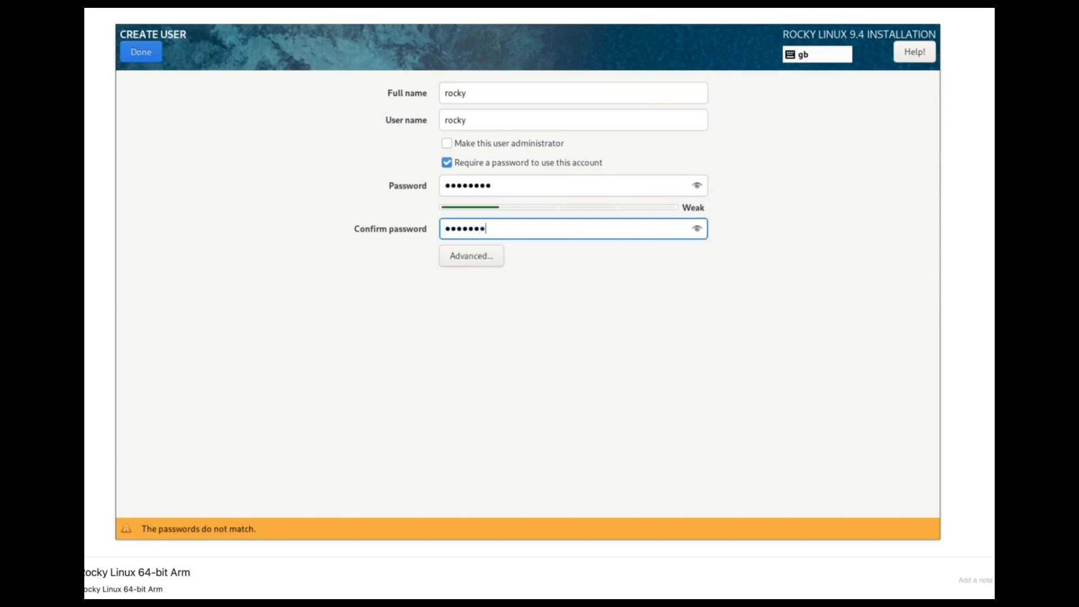
pyautogui.click(136, 61)
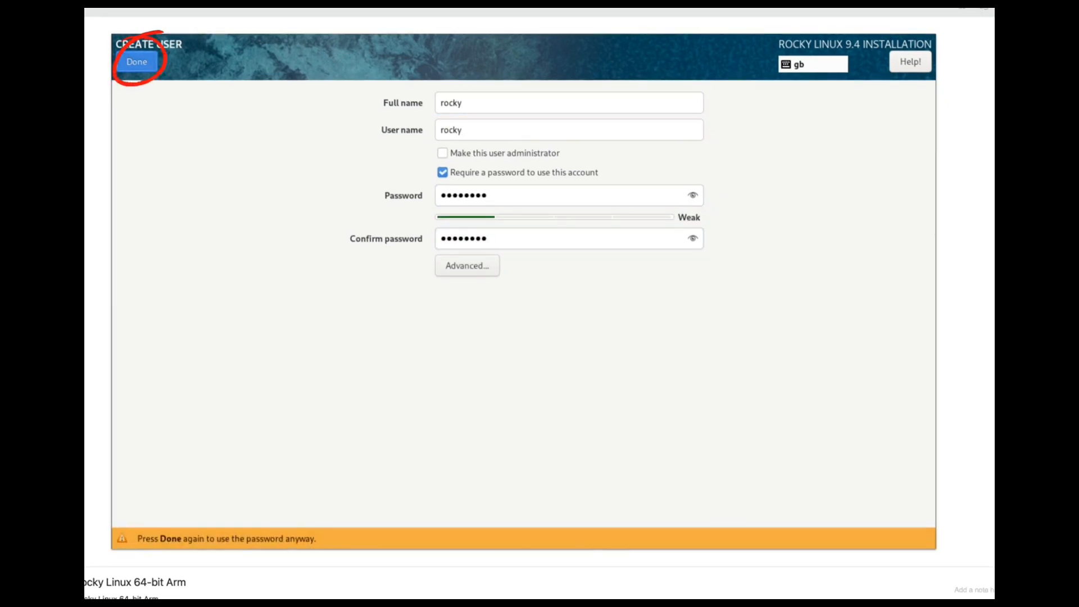
pyautogui.click(136, 62)
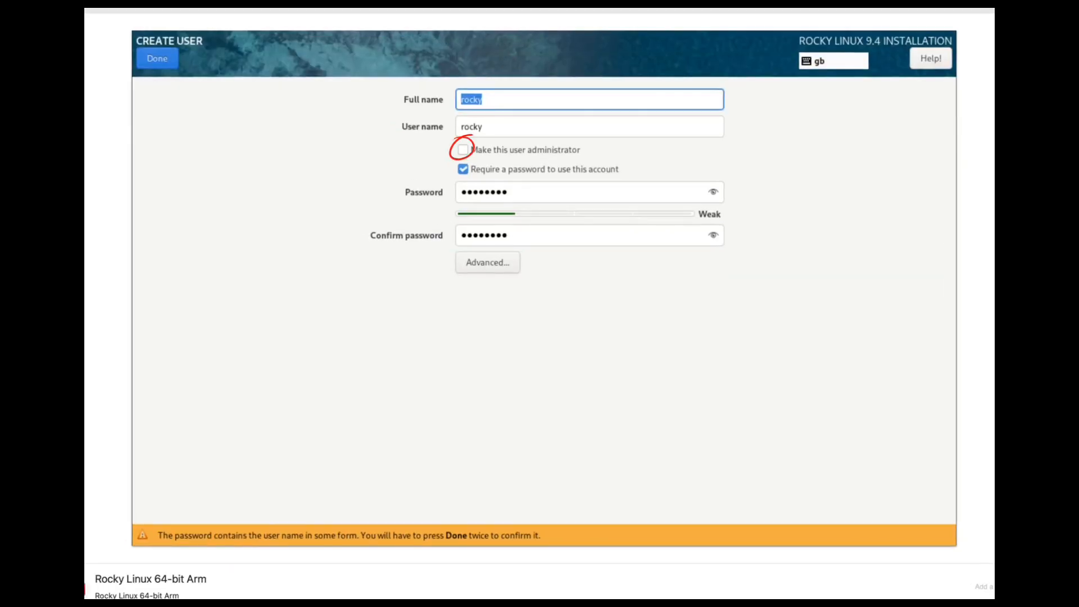
# Make the user rocky an administrator and save the account with its existing password
pyautogui.click(463, 149)
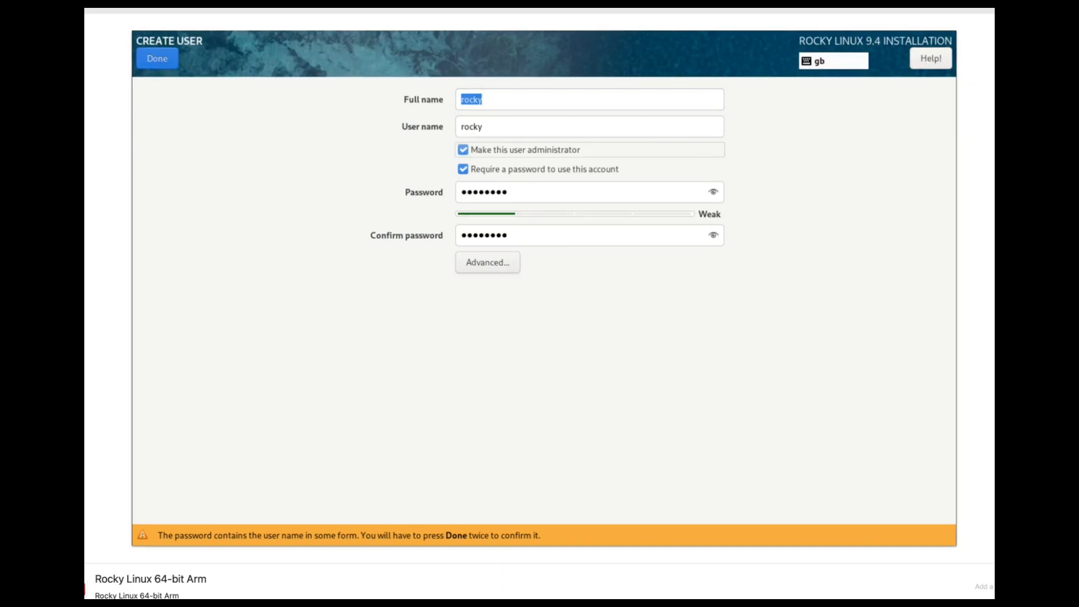
pyautogui.click(157, 58)
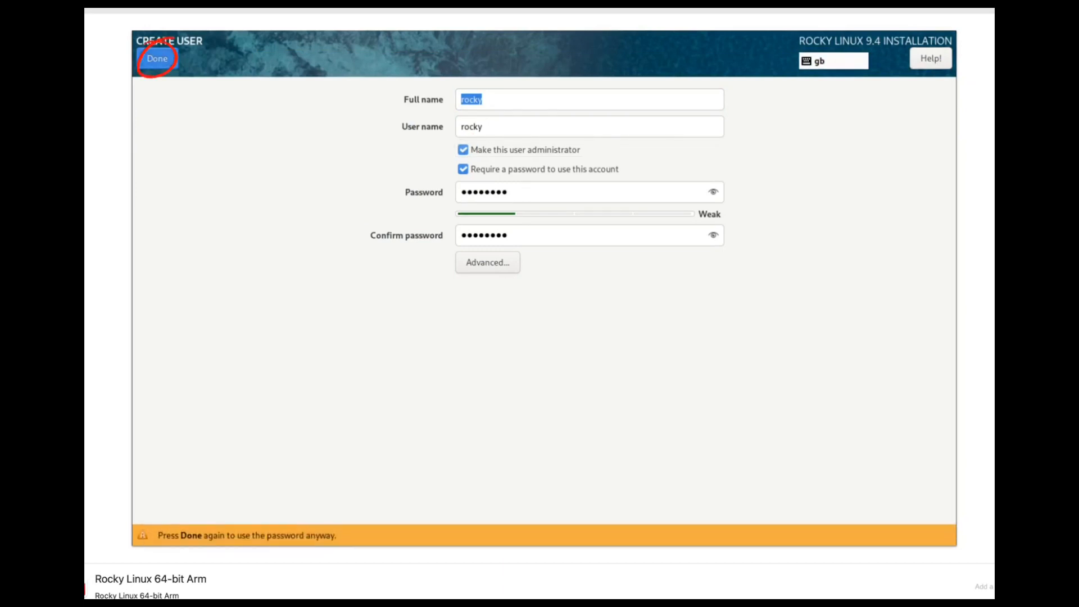
pyautogui.click(157, 58)
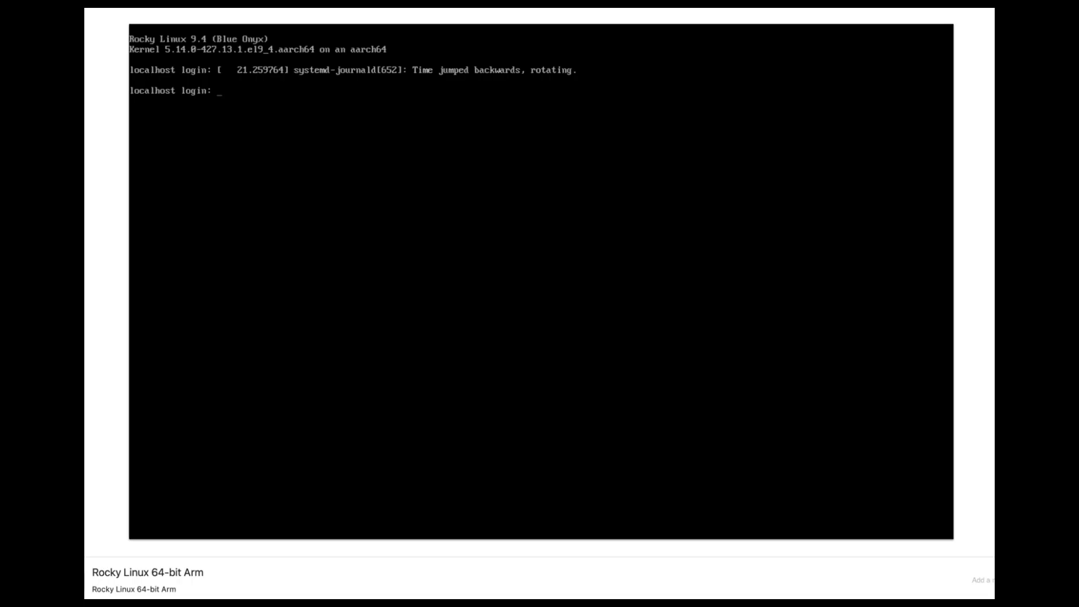
# Log in to the installed system's console as the user rocky
pyautogui.write('rokcy')
pyautogui.press('BackSpace')
pyautogui.press('BackSpace')
pyautogui.press('BackSpace')
pyautogui.write('cky')
pyautogui.press('Return')
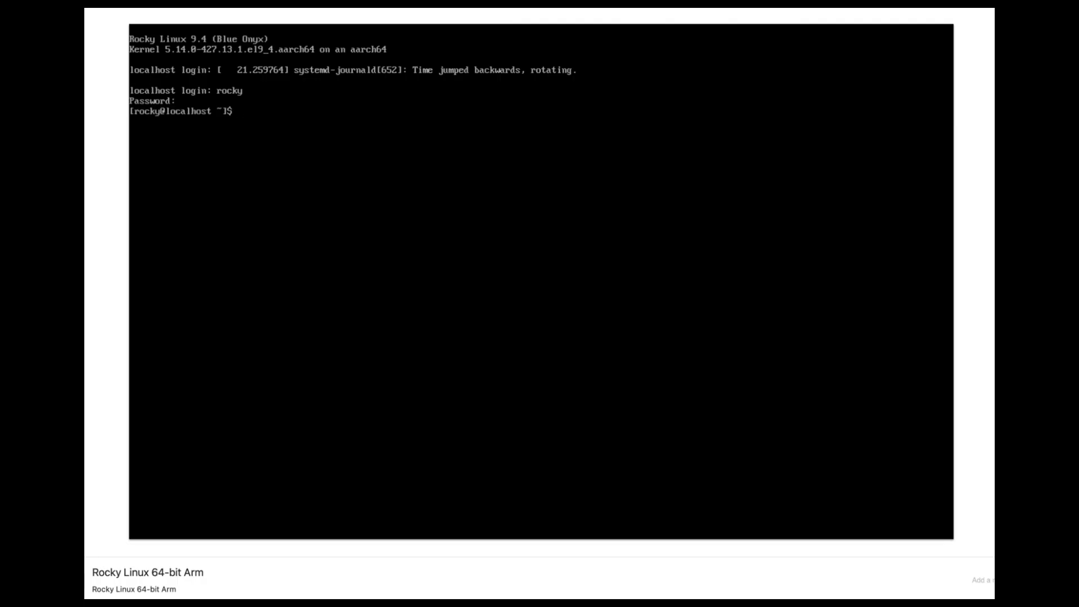
# Display the contents of /etc/os-release with cat to check the installed operating system version
pyautogui.write('cat /etc/os')
pyautogui.press('Tab')
pyautogui.press('Return')
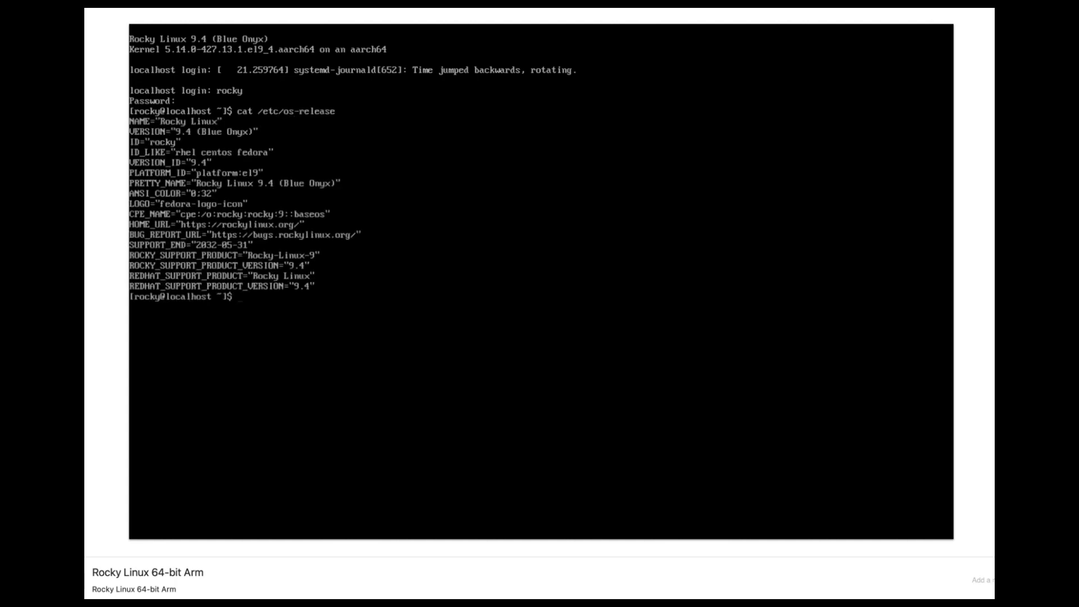